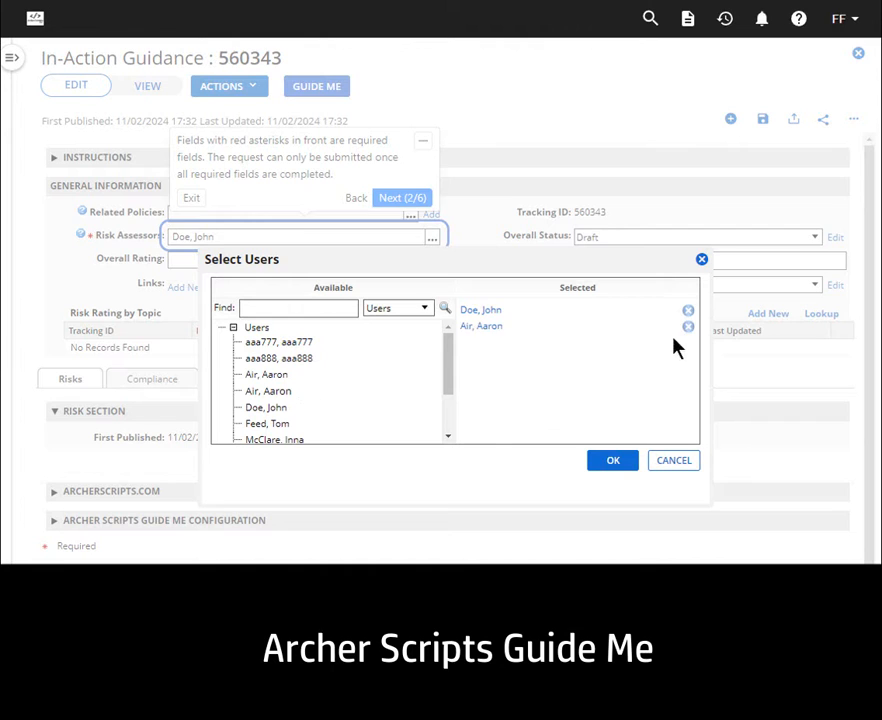
- Remove the first selected user from Risk Assessors, keeping only the second one
left_click(688, 311)
left_click(616, 463)
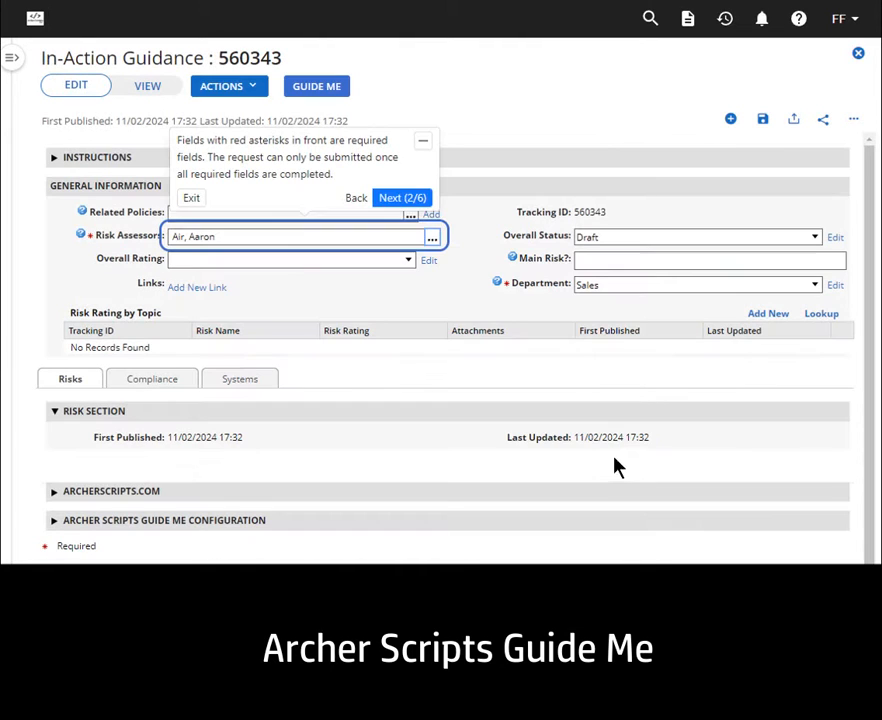
- Advance the guide to the Risk Rating by Topic step and link both existing records found in the record lookup
left_click(415, 199)
left_click(408, 249)
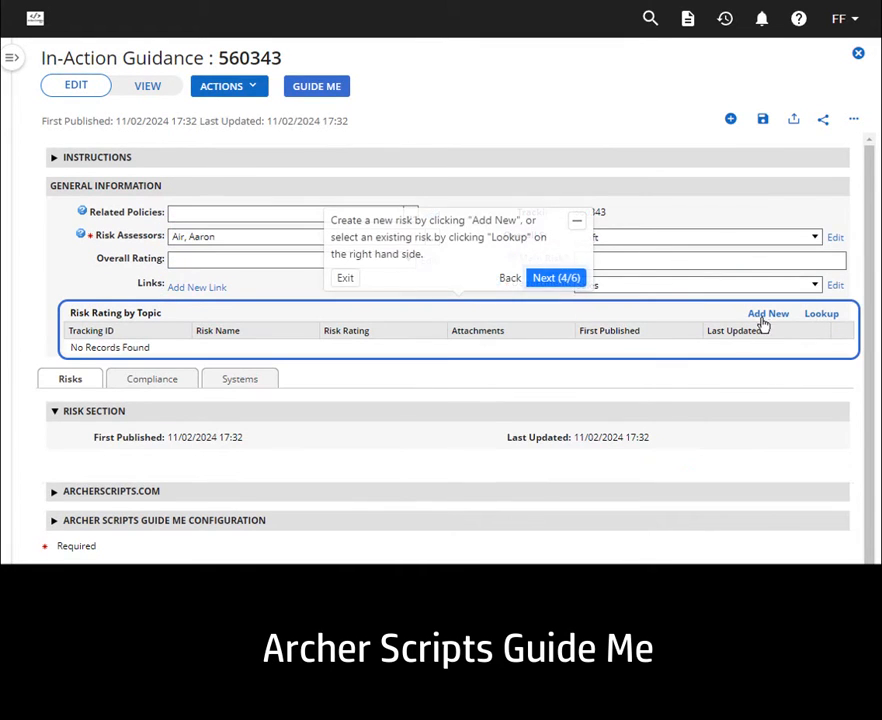
left_click(821, 315)
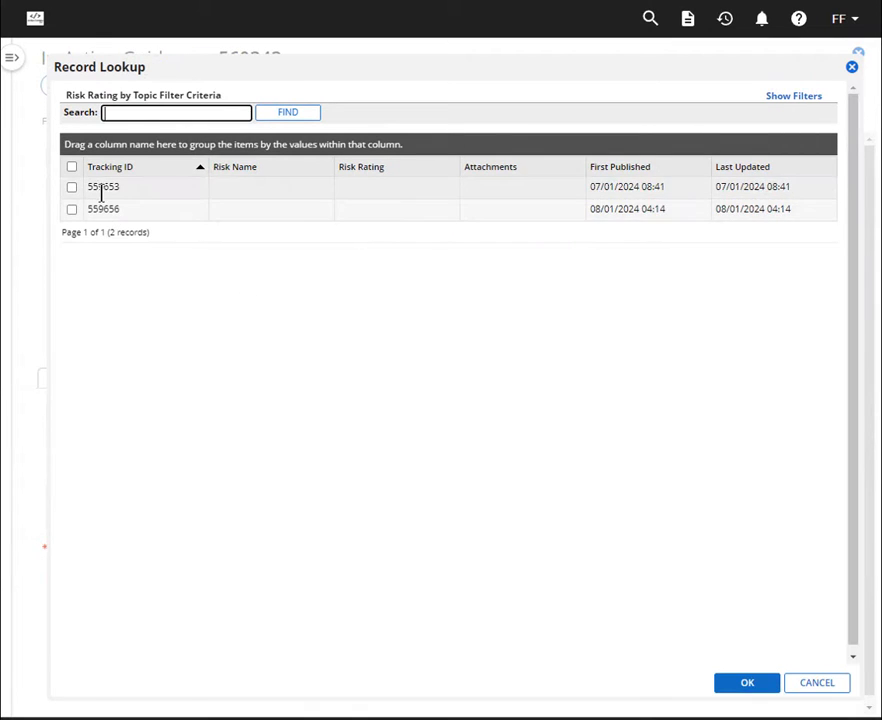
left_click(103, 188)
left_click(106, 209)
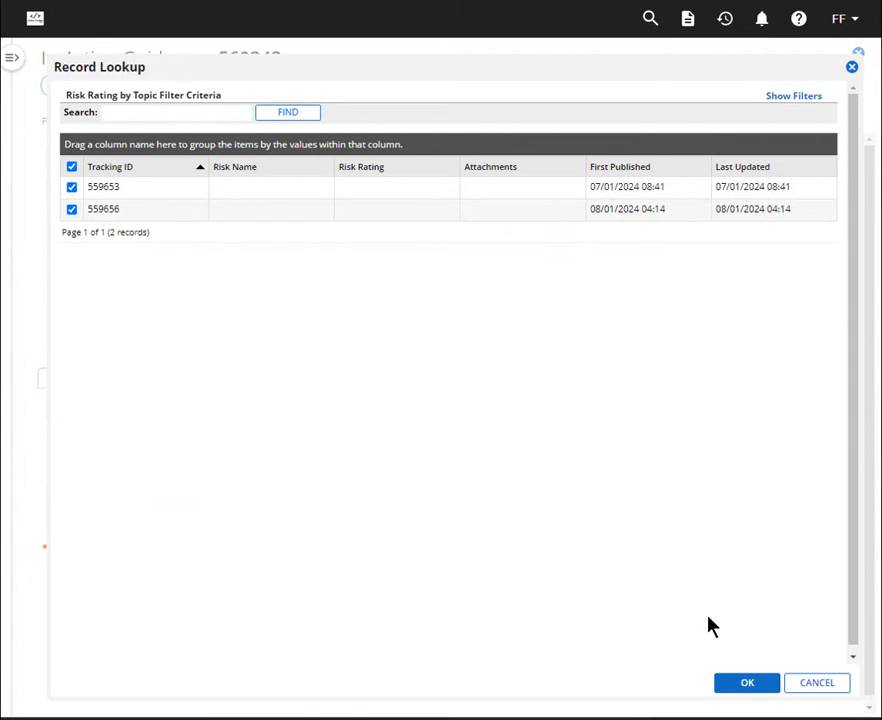
left_click(747, 684)
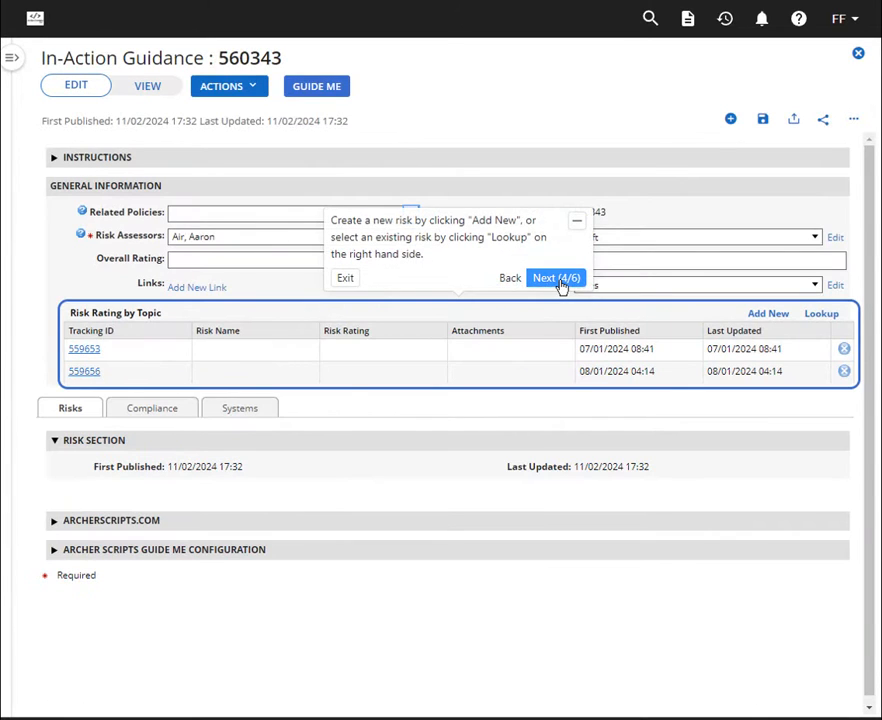
- Go through the remaining guide steps, view the required fields in the Systems section, and finish the guide
left_click(558, 279)
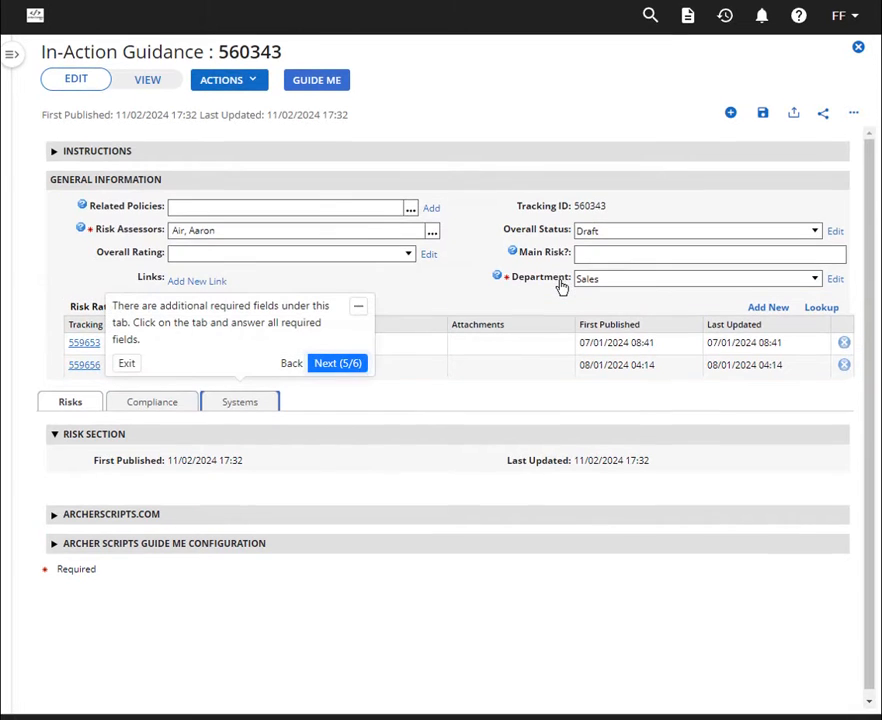
left_click(266, 403)
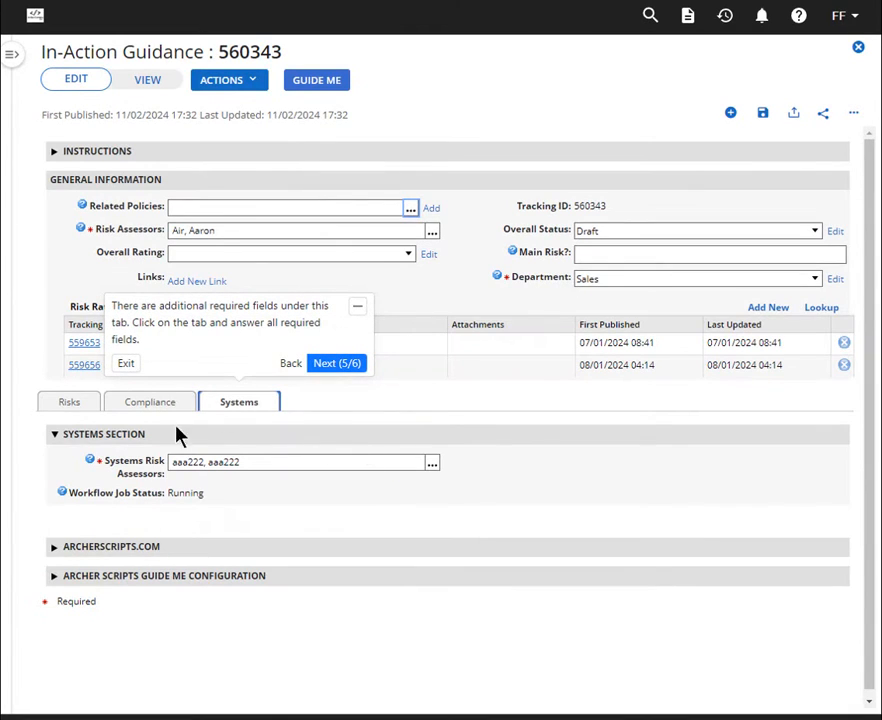
left_click(70, 404)
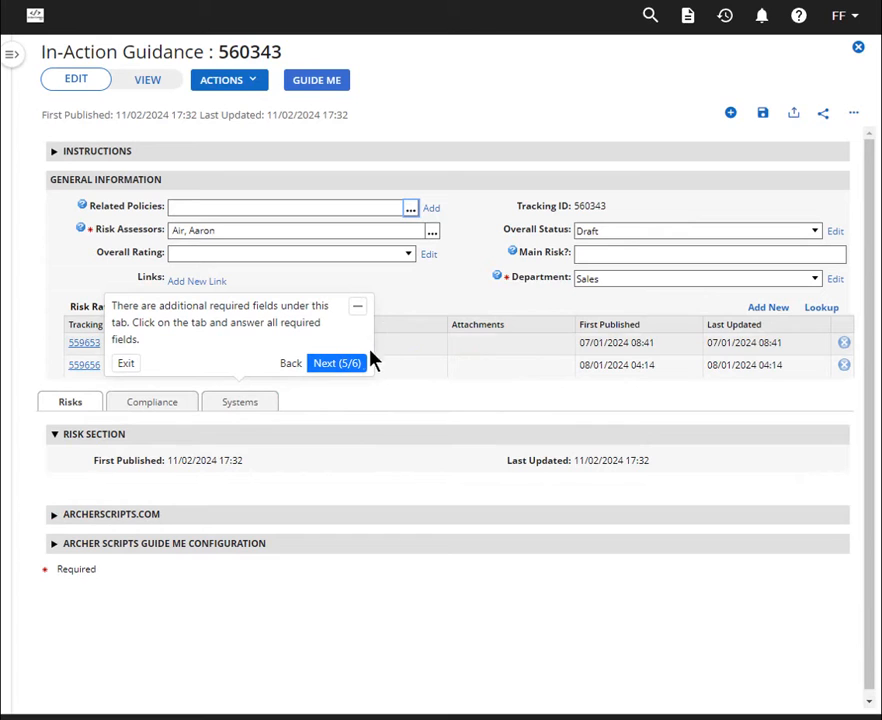
left_click(345, 364)
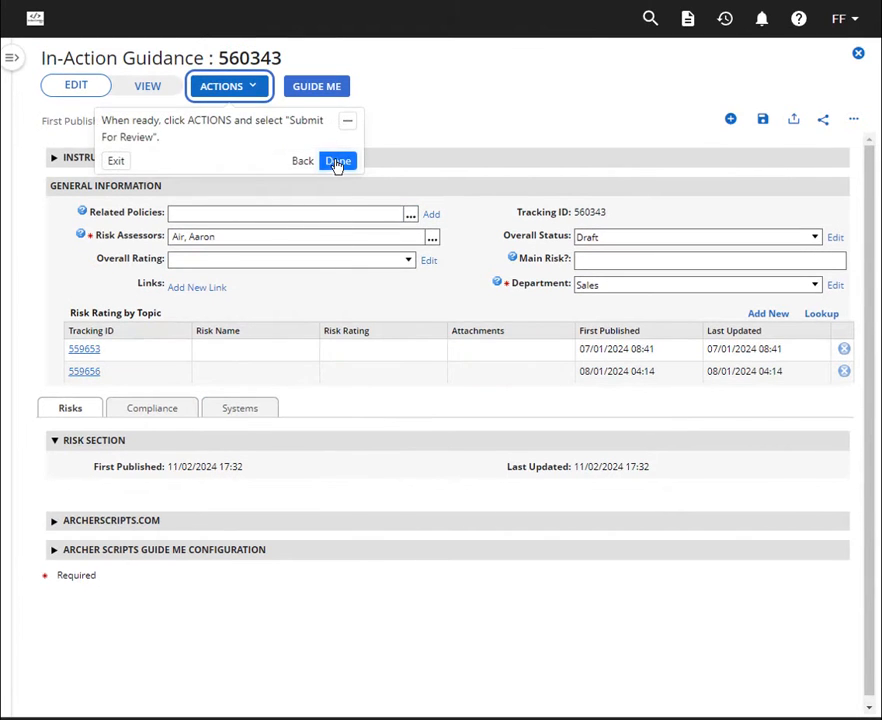
left_click(337, 162)
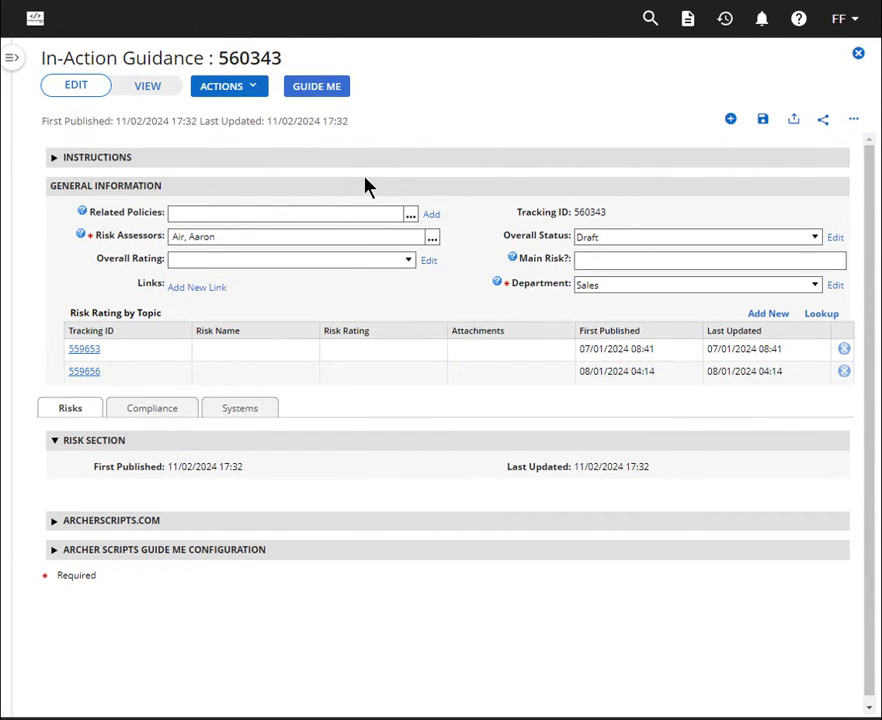
- Examine the available record actions and the Overall Status options without choosing any
left_click(250, 88)
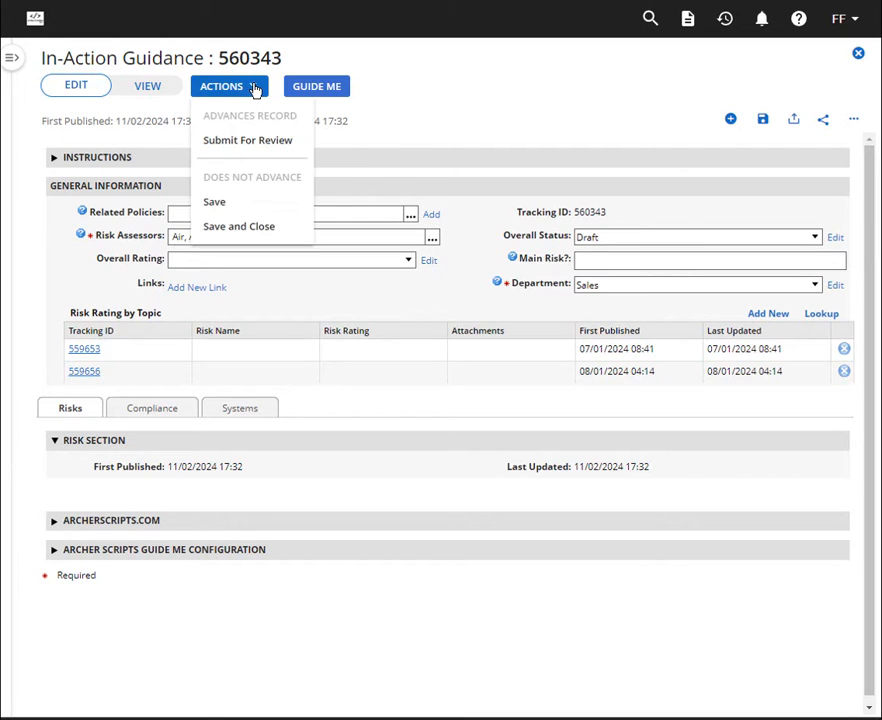
left_click(466, 105)
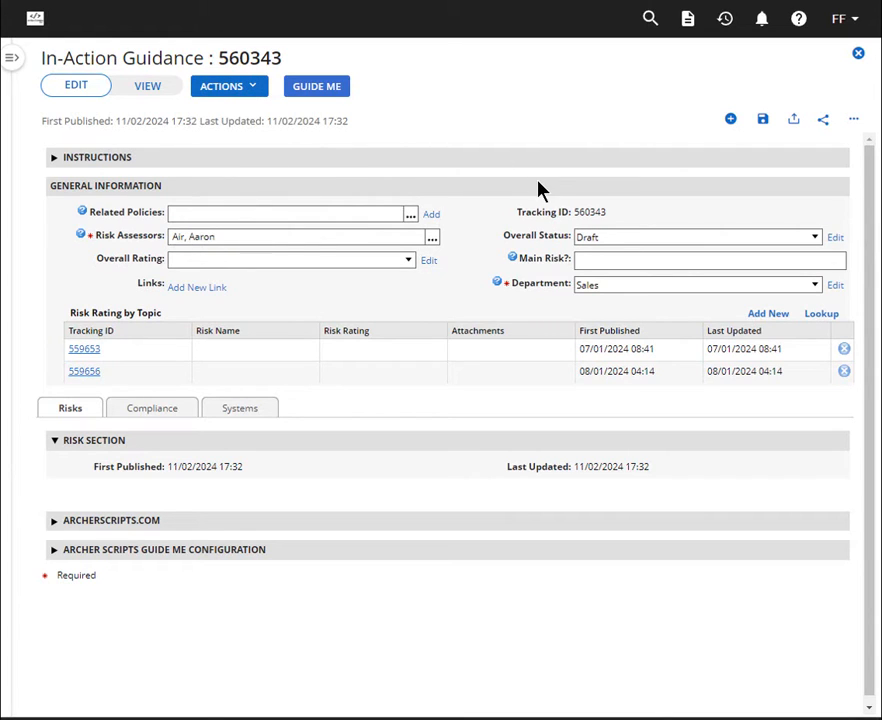
left_click(633, 237)
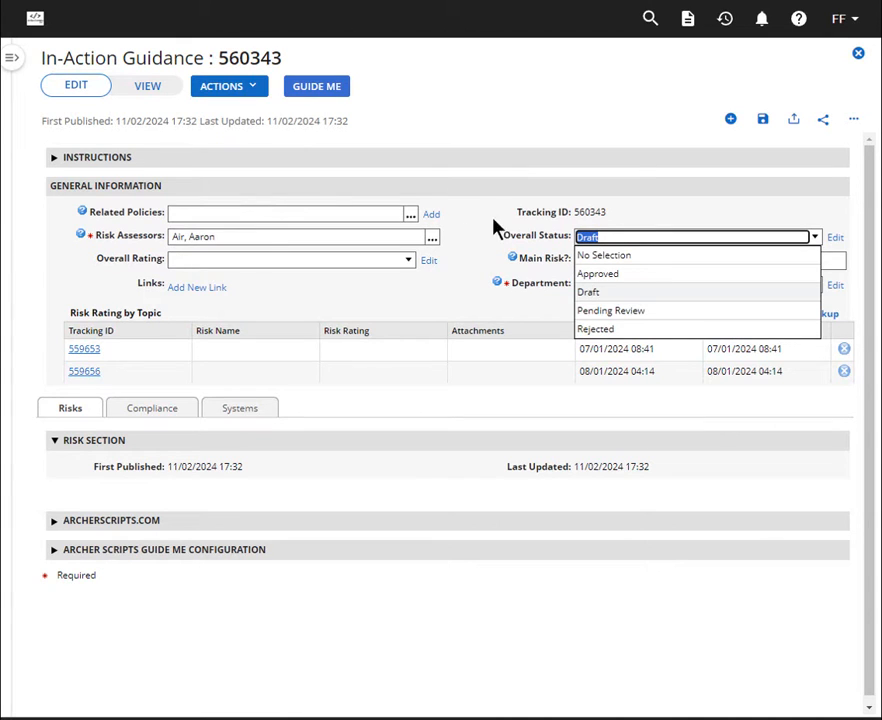
left_click(430, 203)
left_click(250, 88)
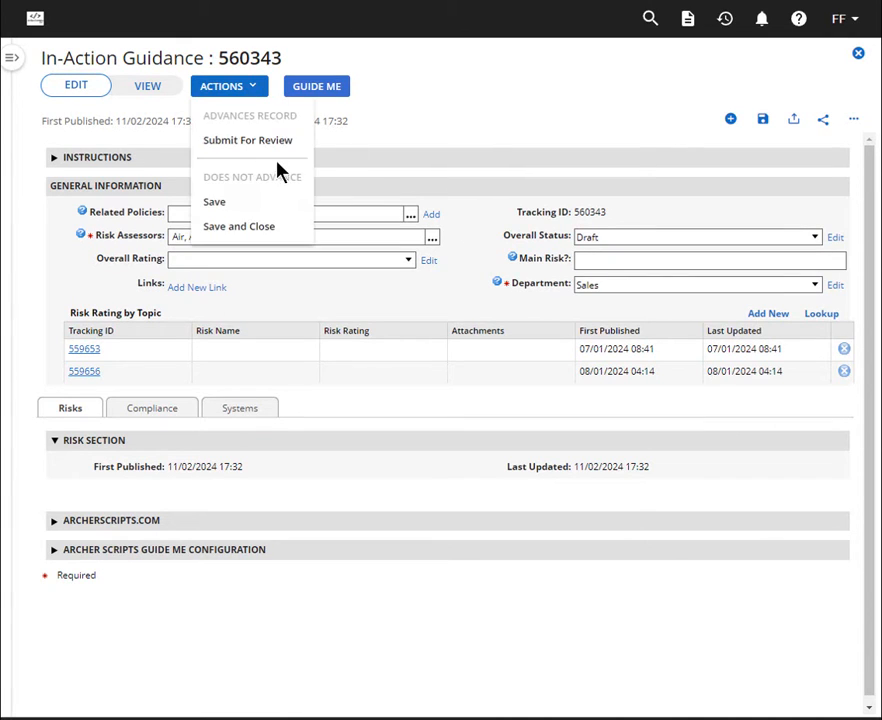
left_click(437, 132)
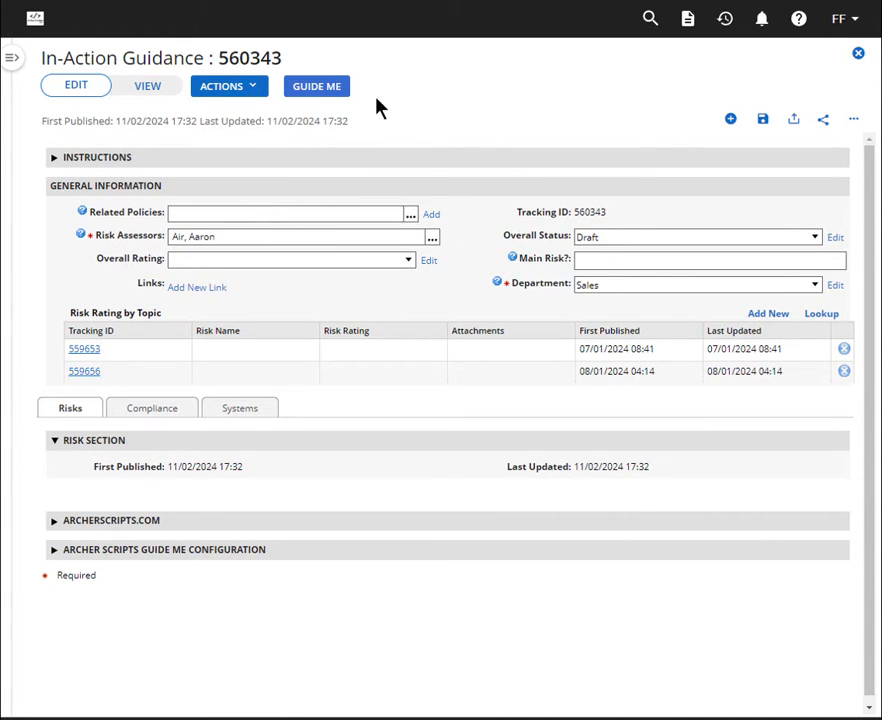
- Restart the in-form guide and advance it to the Links field
left_click(316, 87)
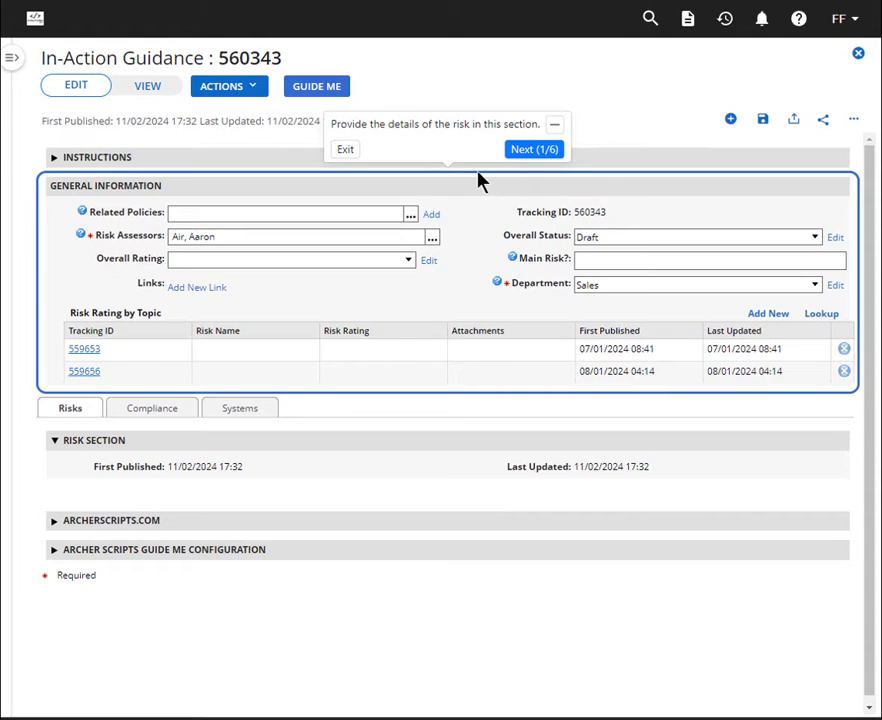
left_click(536, 150)
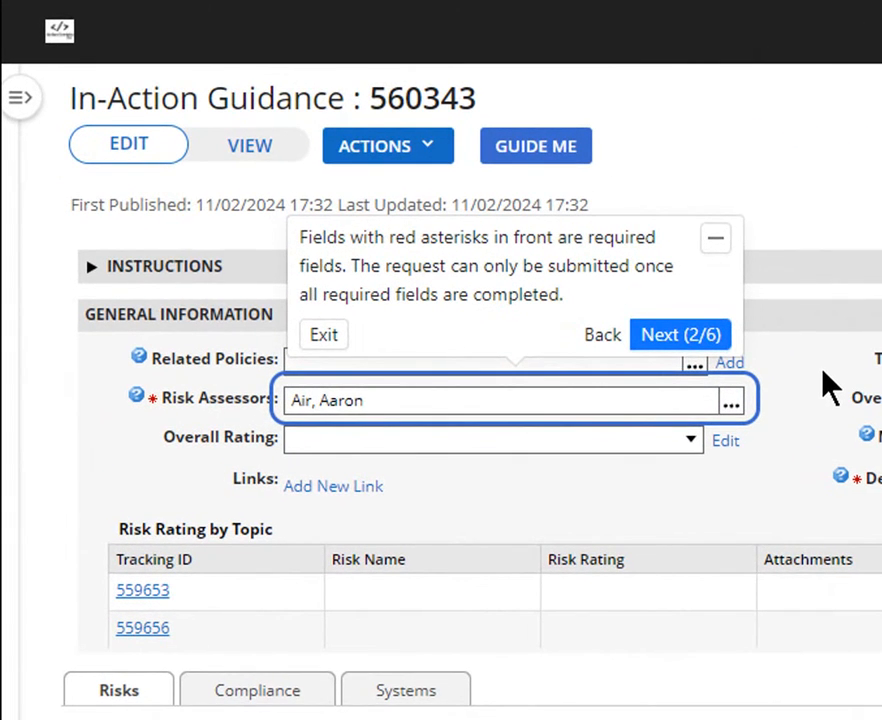
left_click(716, 340)
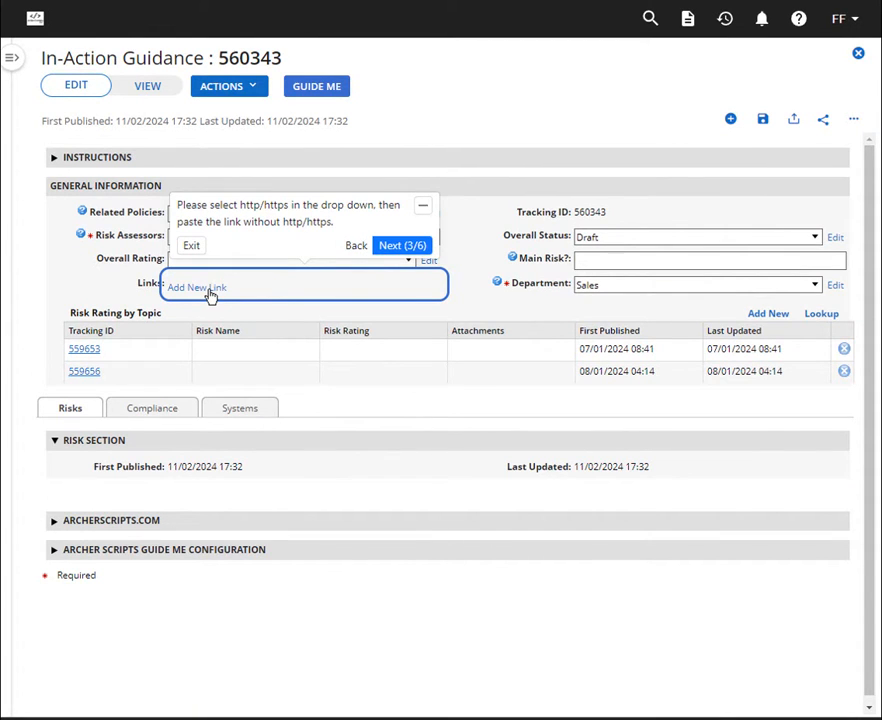
- Add an Https link to archerscripts.com in the Links field and advance the guide to Risk Rating by Topic
left_click(211, 295)
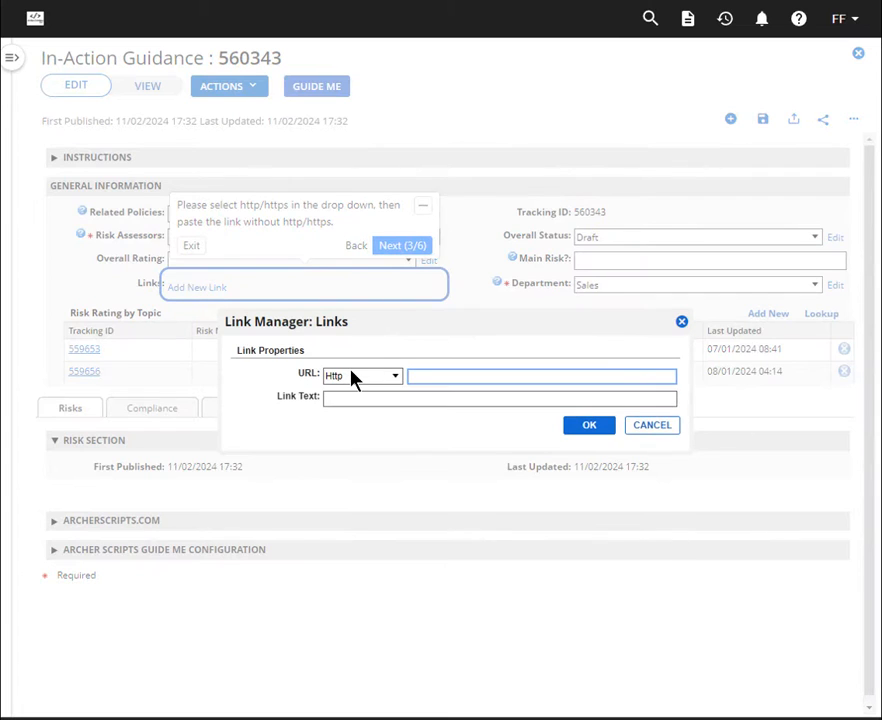
left_click(390, 375)
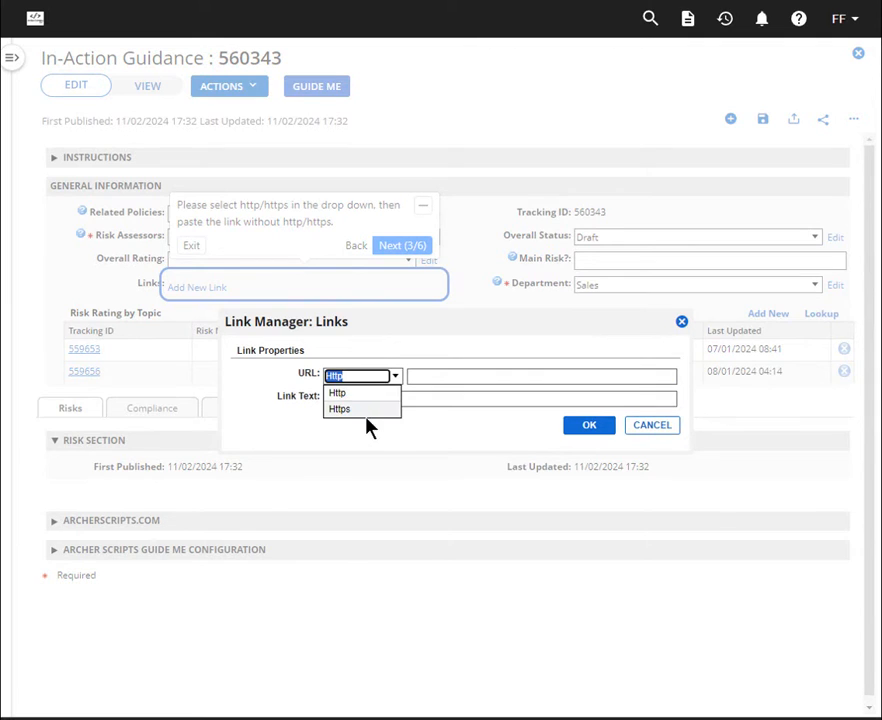
left_click(362, 408)
left_click(464, 375)
type("archerscripts.com")
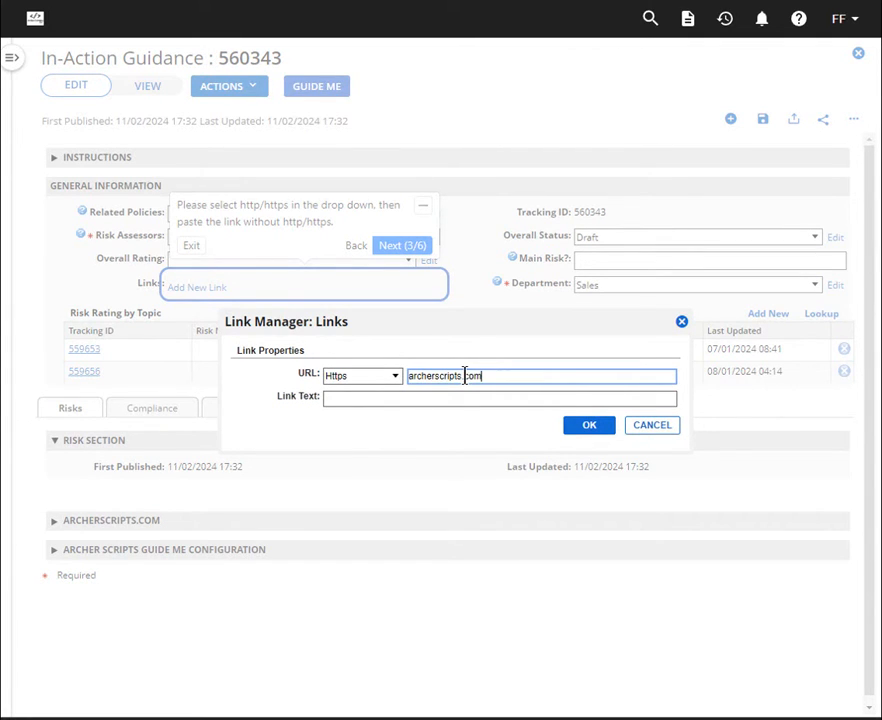
left_click(595, 425)
left_click(402, 245)
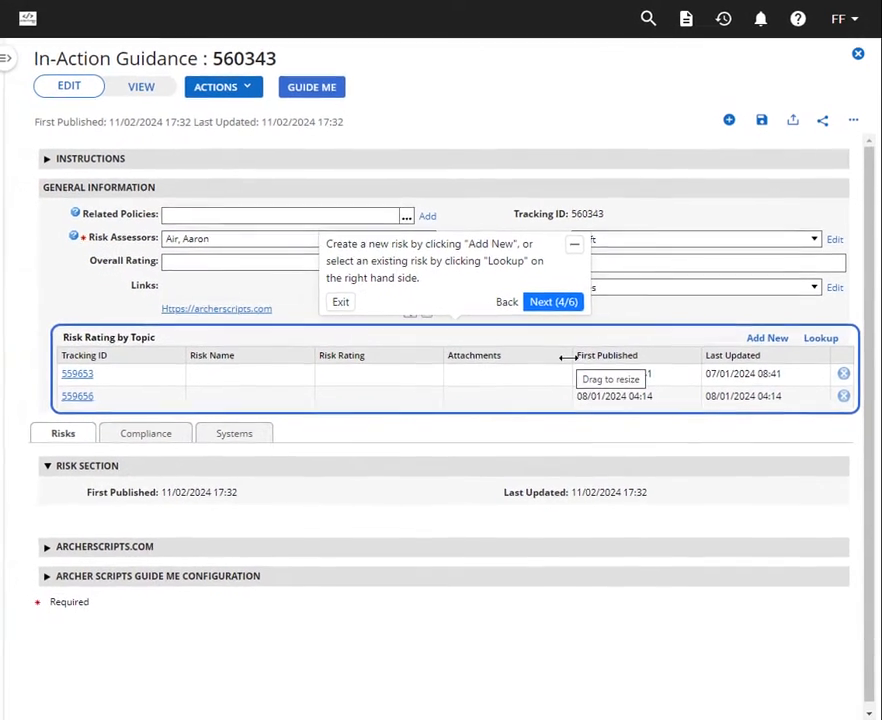
- Set Overall Rating to Medium and advance the guide to the Findings section
left_click(286, 261)
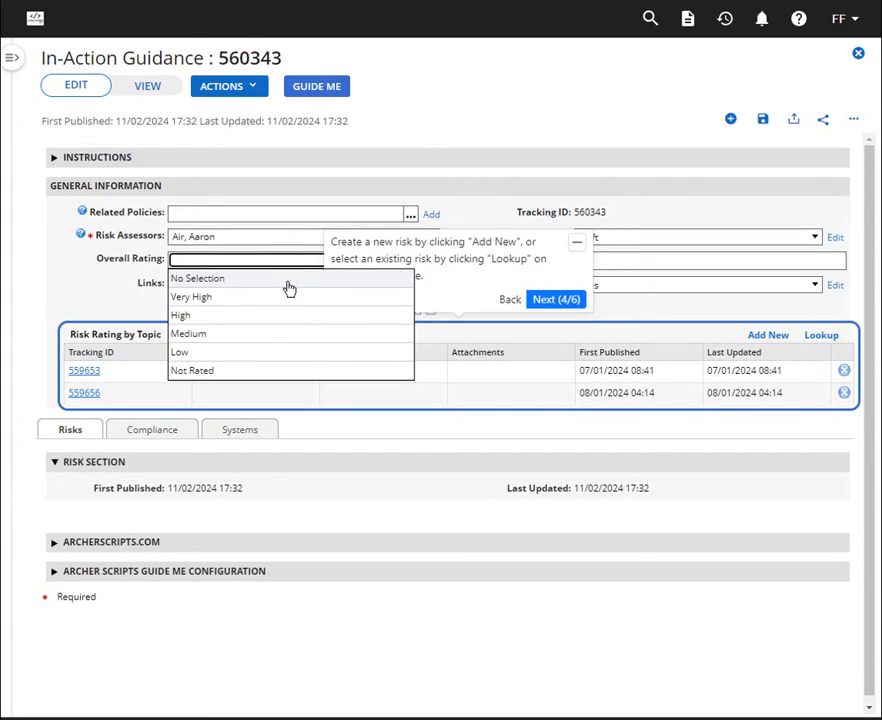
left_click(248, 333)
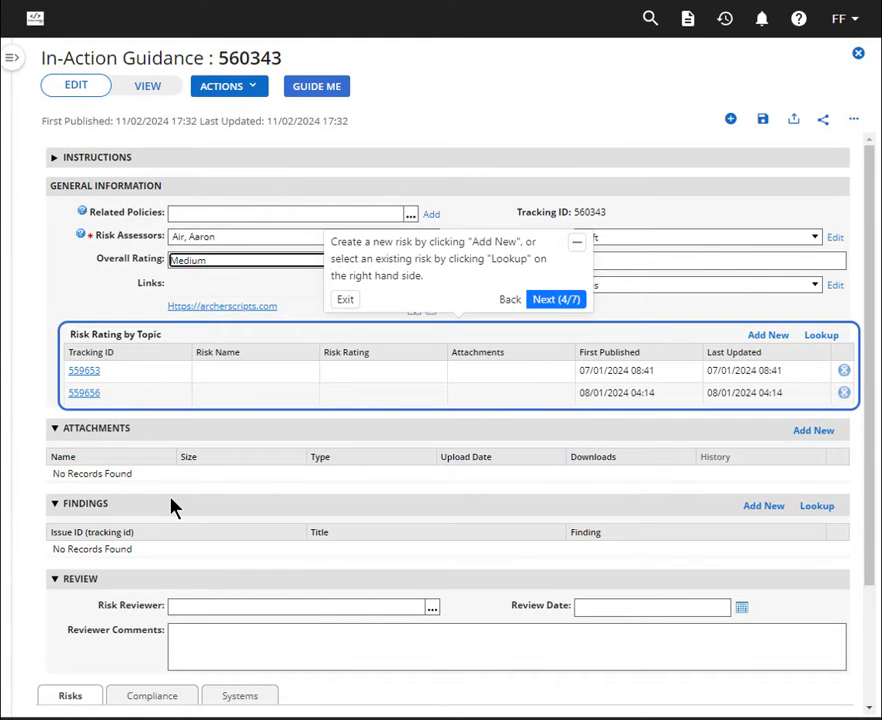
left_click(556, 299)
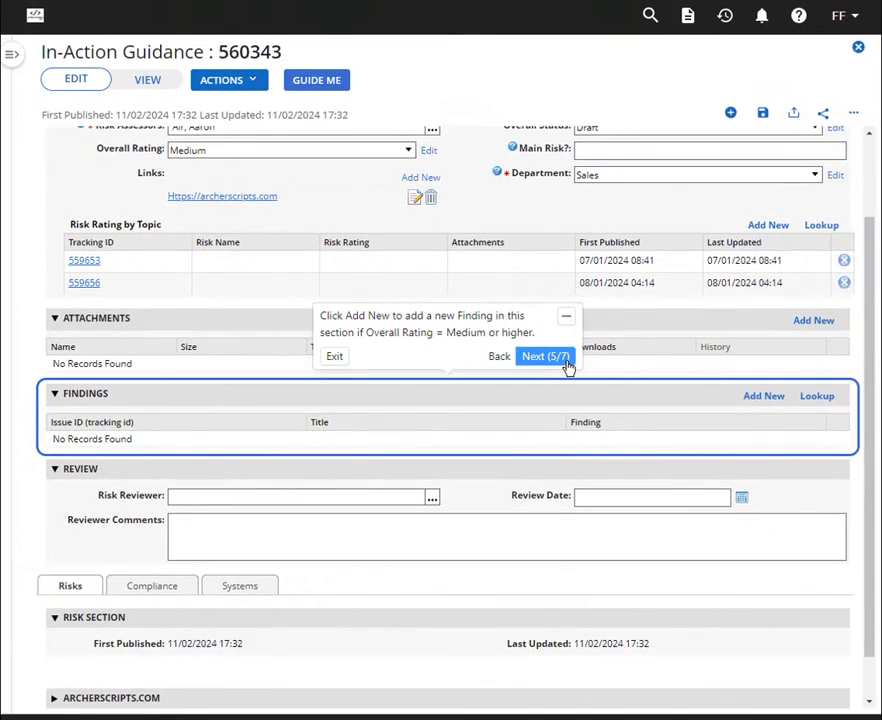
- Review the Systems Risk Assessors field, leave its user selection unedited, and advance the guide to its submission step
left_click(545, 356)
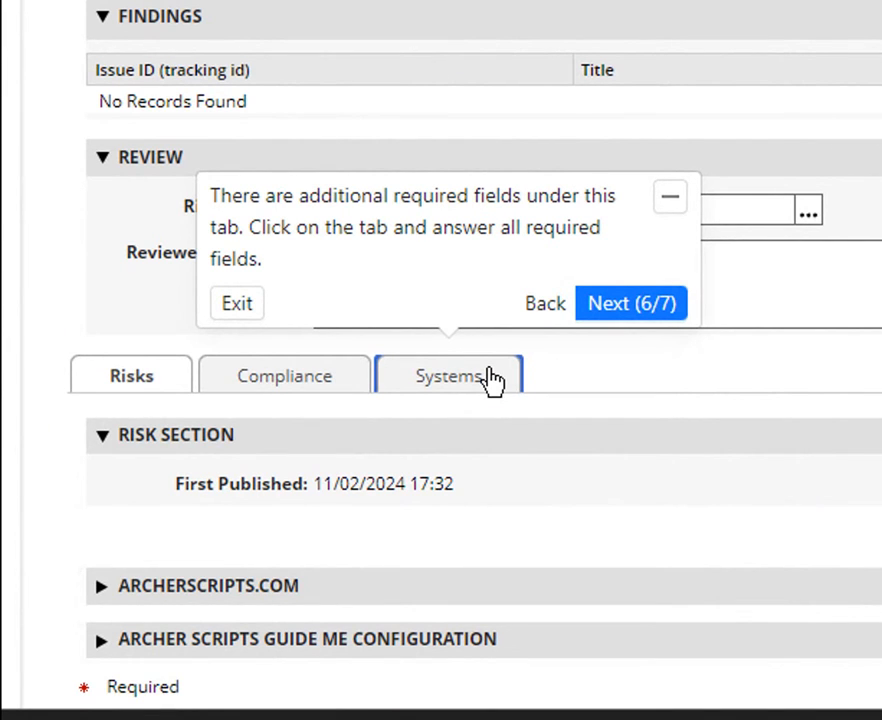
left_click(492, 378)
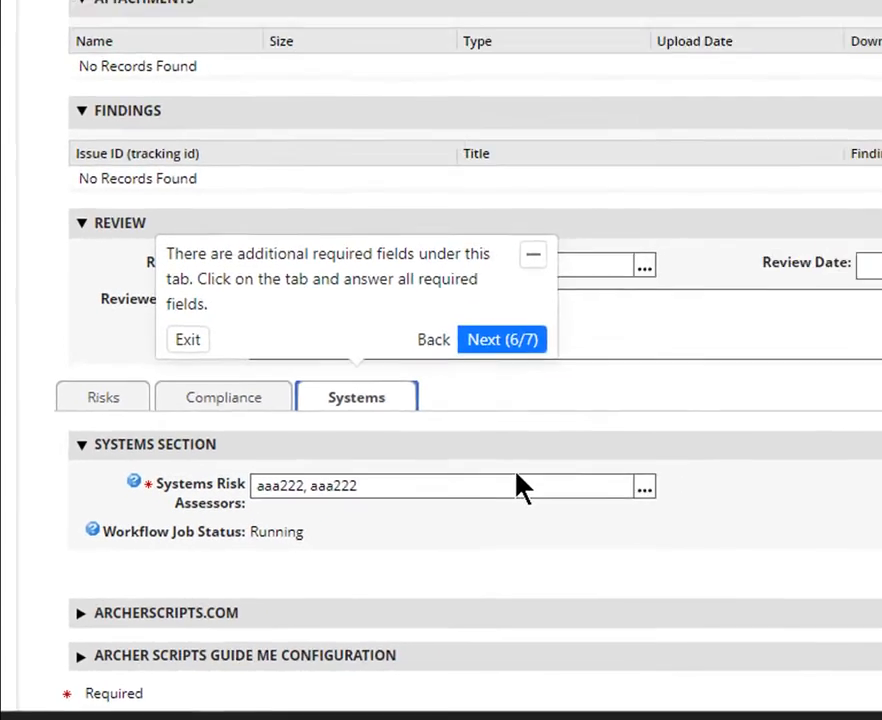
left_click(644, 488)
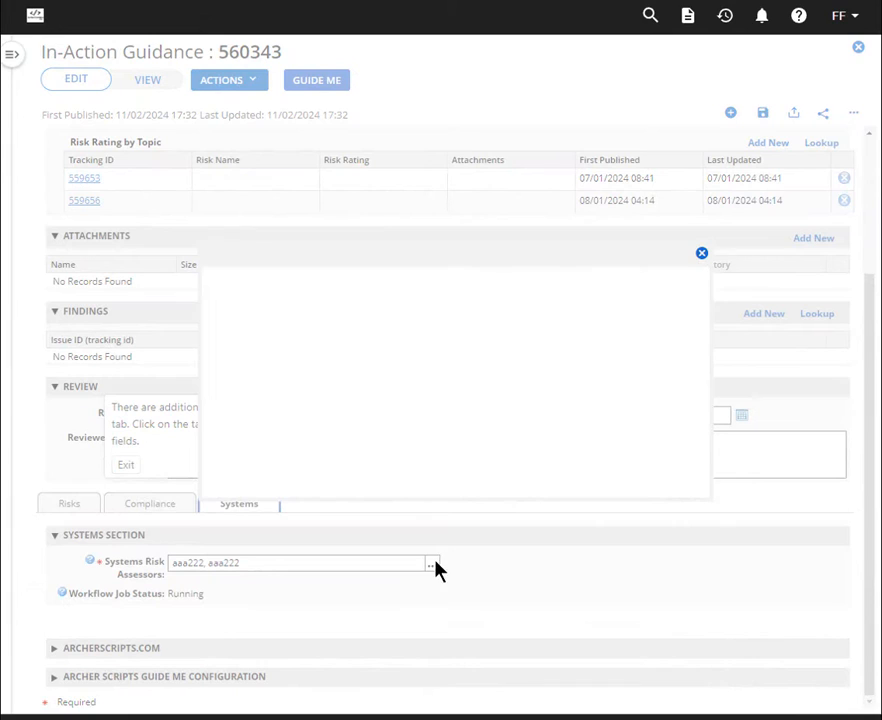
left_click(677, 457)
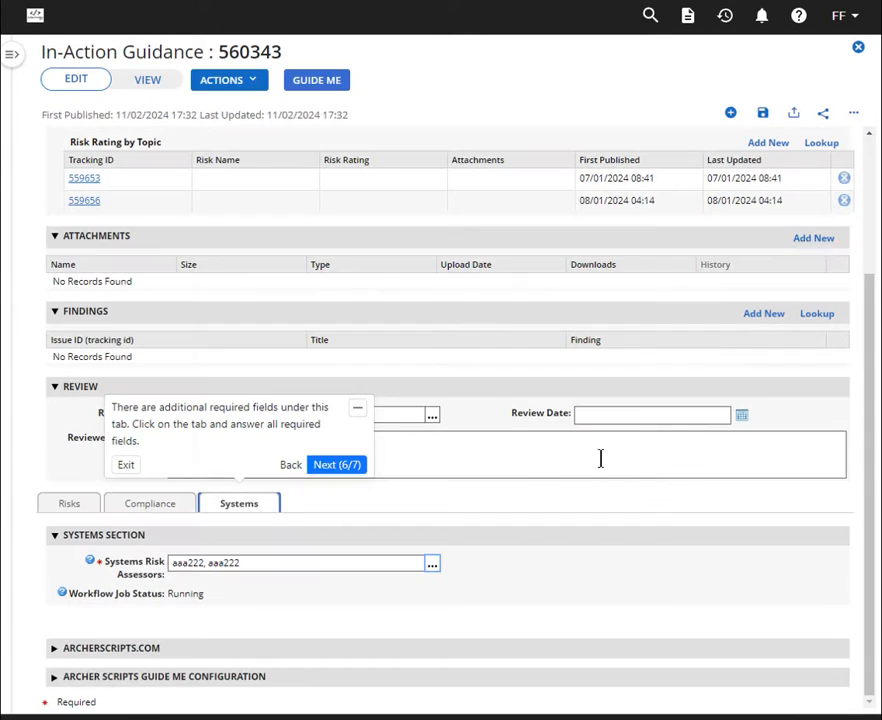
left_click(340, 466)
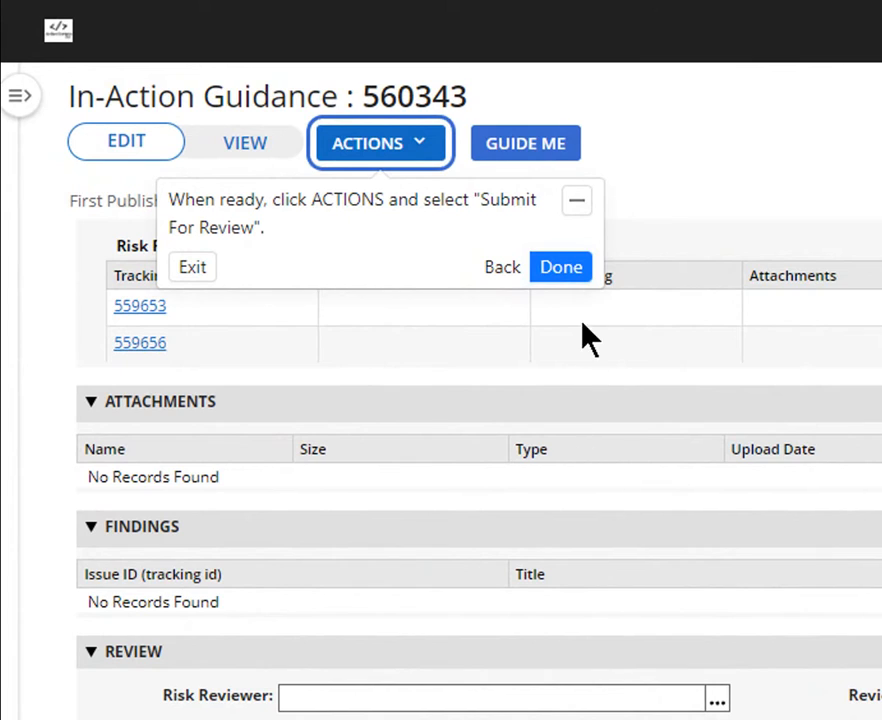
- Submit the record for review and start the guide for the review stage
left_click(424, 150)
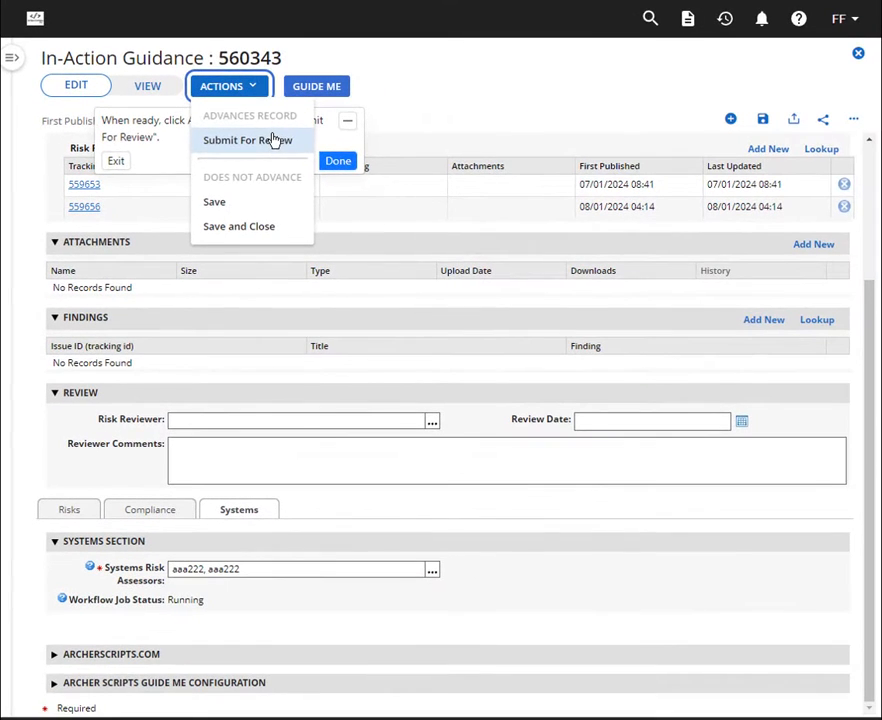
left_click(257, 91)
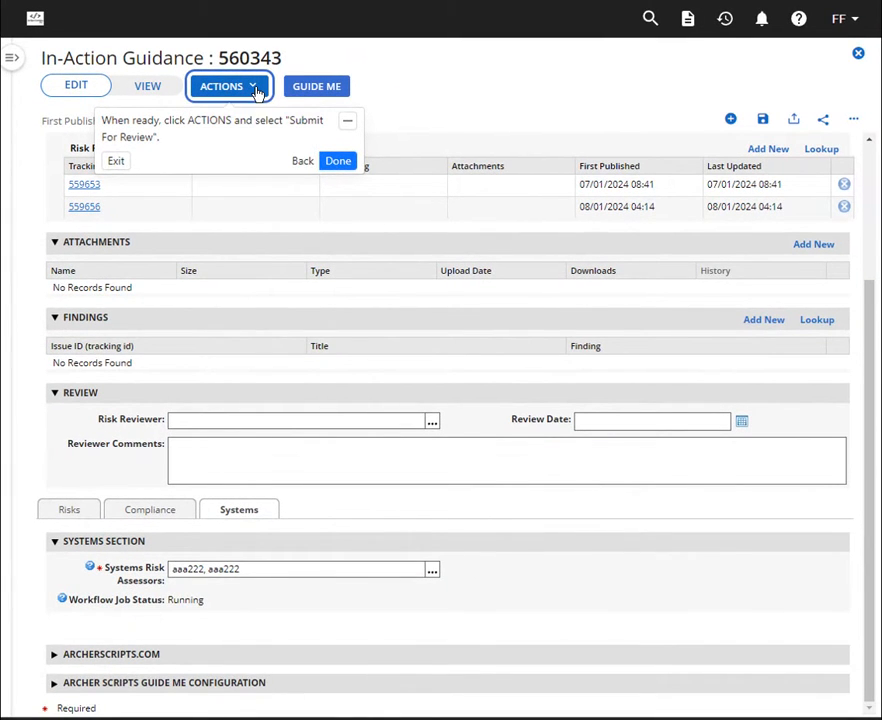
left_click(257, 91)
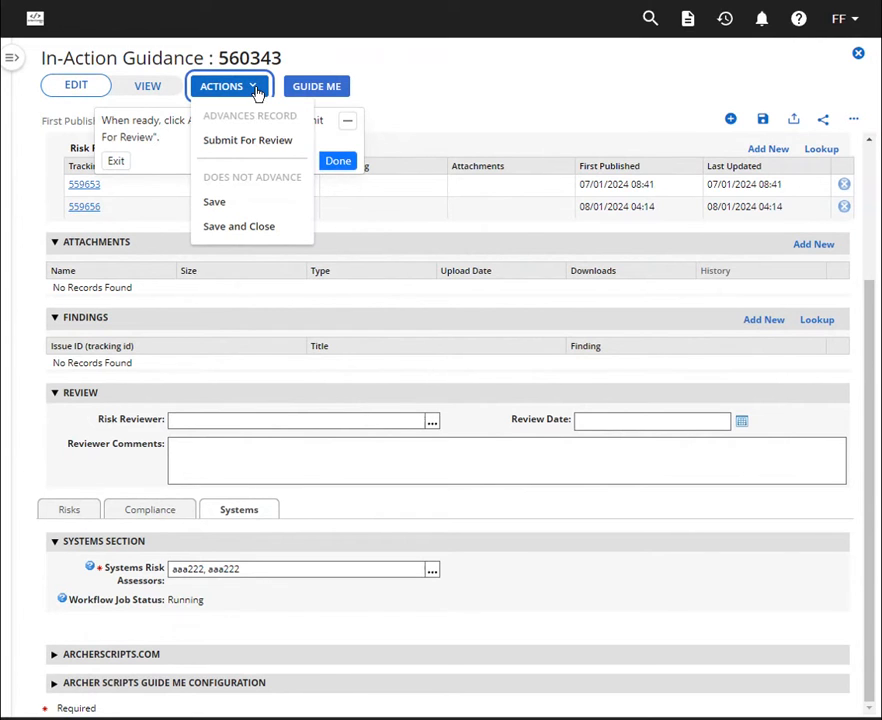
left_click(277, 148)
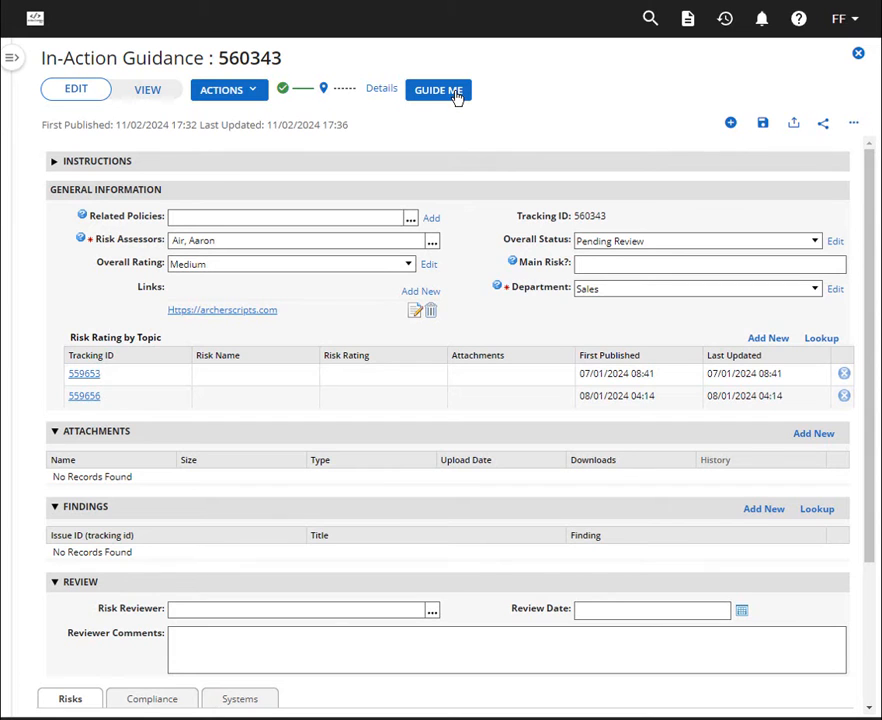
left_click(455, 92)
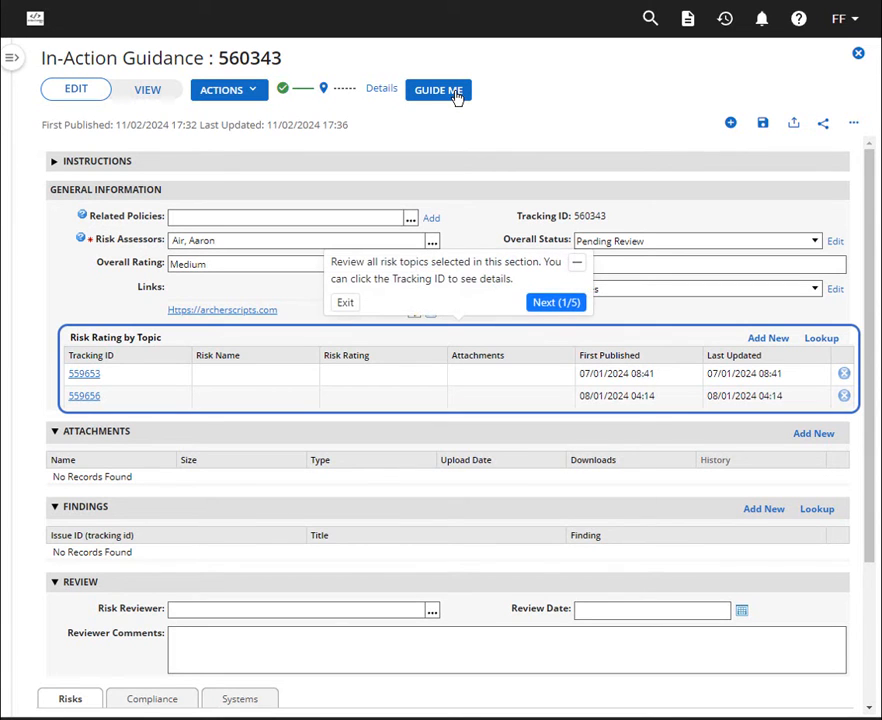
- Advance the review-stage guide through Findings, the risk category tabs and Reviewer Comments to its approval or rejection instruction
left_click(576, 305)
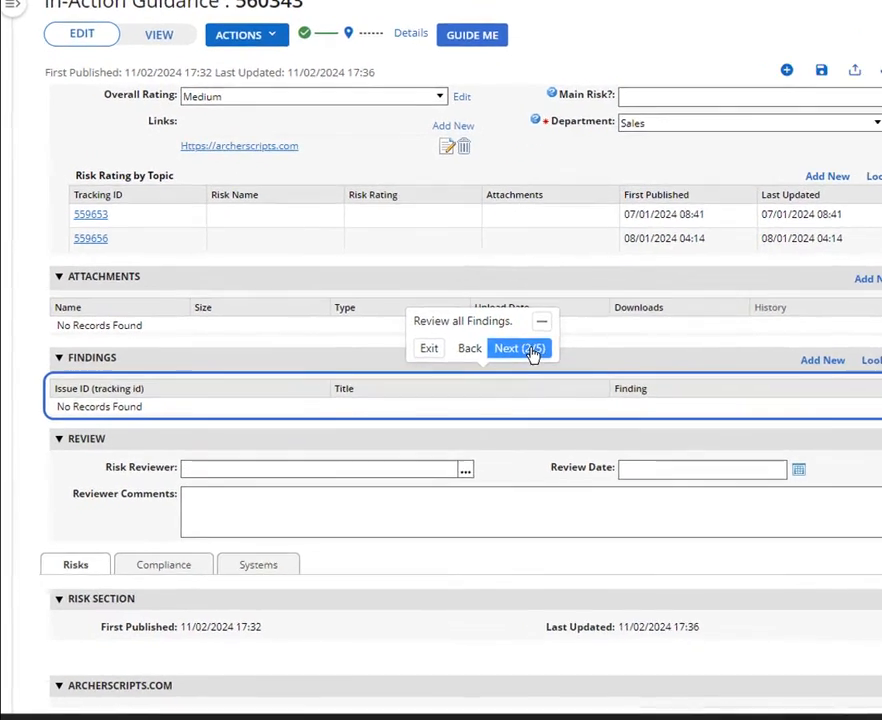
left_click(488, 376)
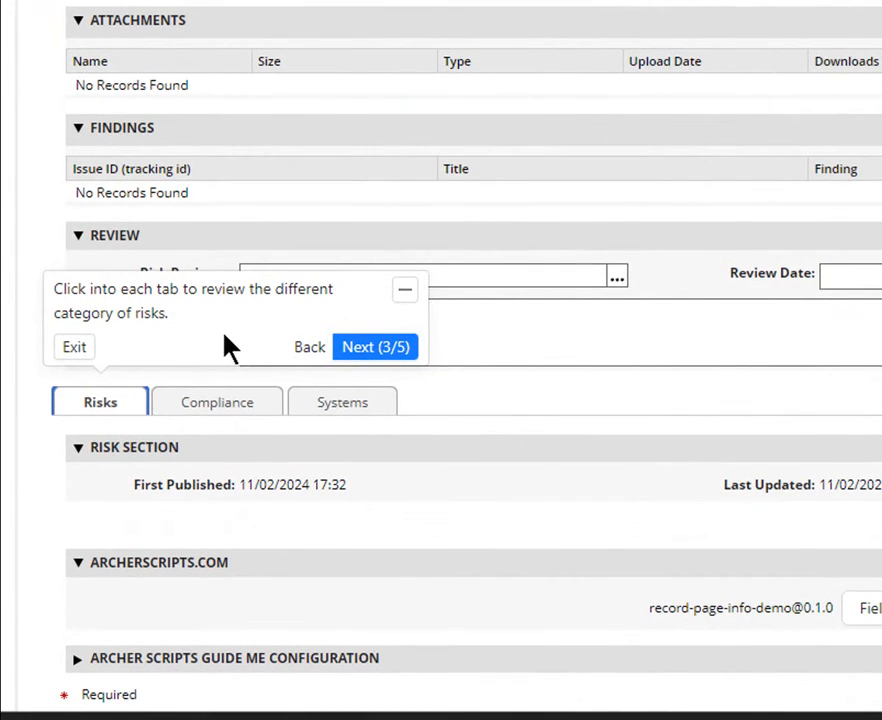
left_click(391, 354)
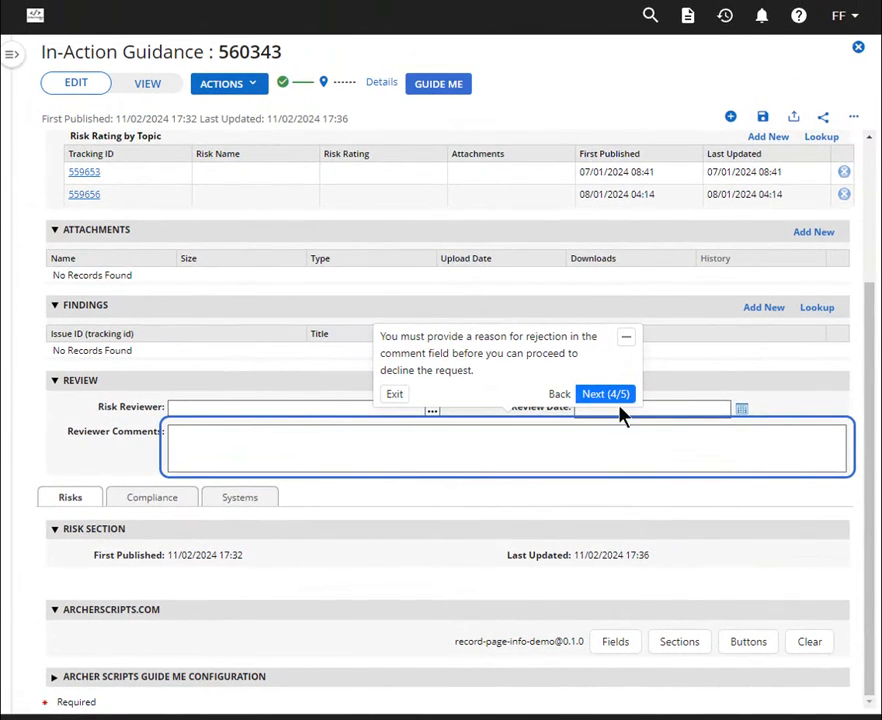
left_click(617, 400)
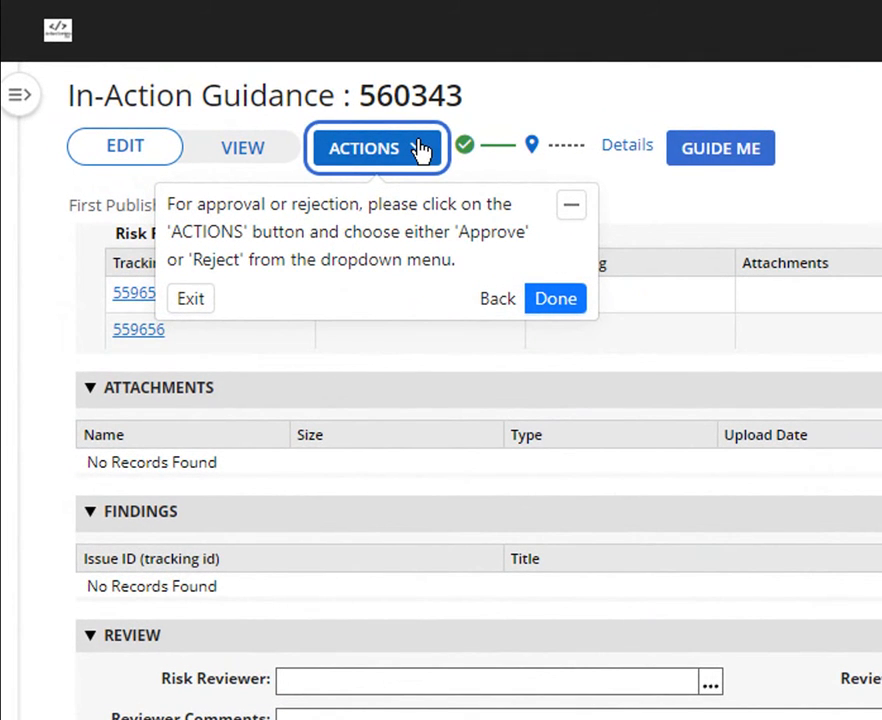
- Check the record's available actions for approval or rejection and finish the review-stage guide
left_click(421, 151)
left_click(421, 151)
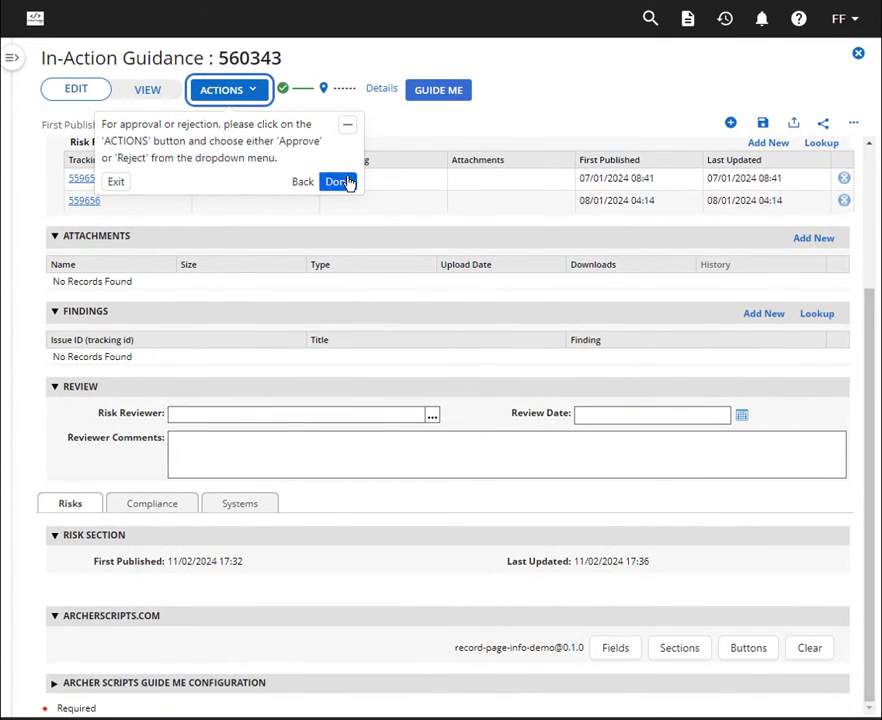
left_click(340, 182)
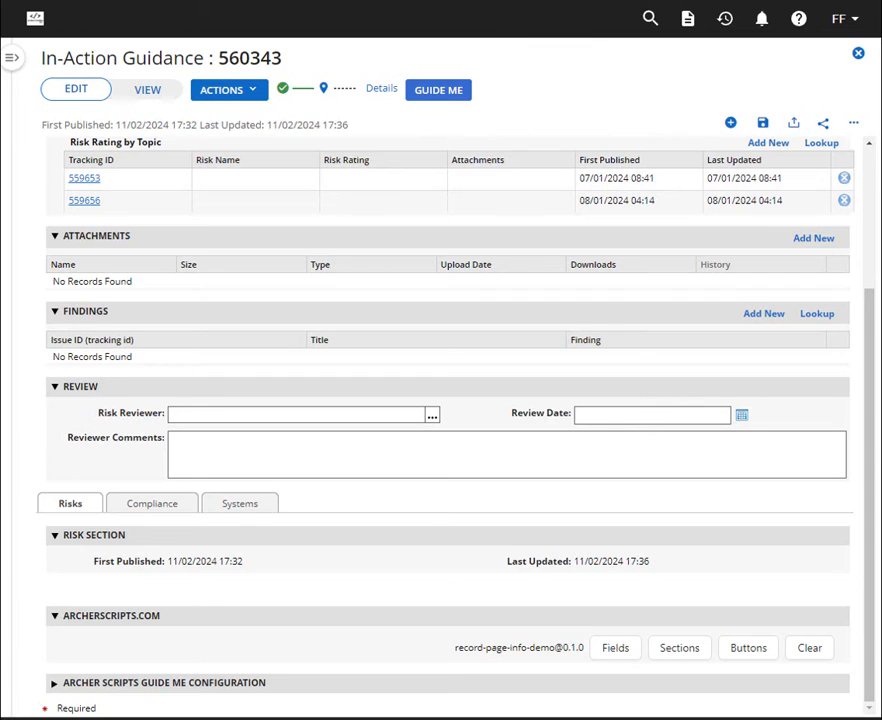
- Show the layout objects in the application's layout designer and open the Submit - General text box under Archer Scripts Guide Me Configuration
left_click(450, 1)
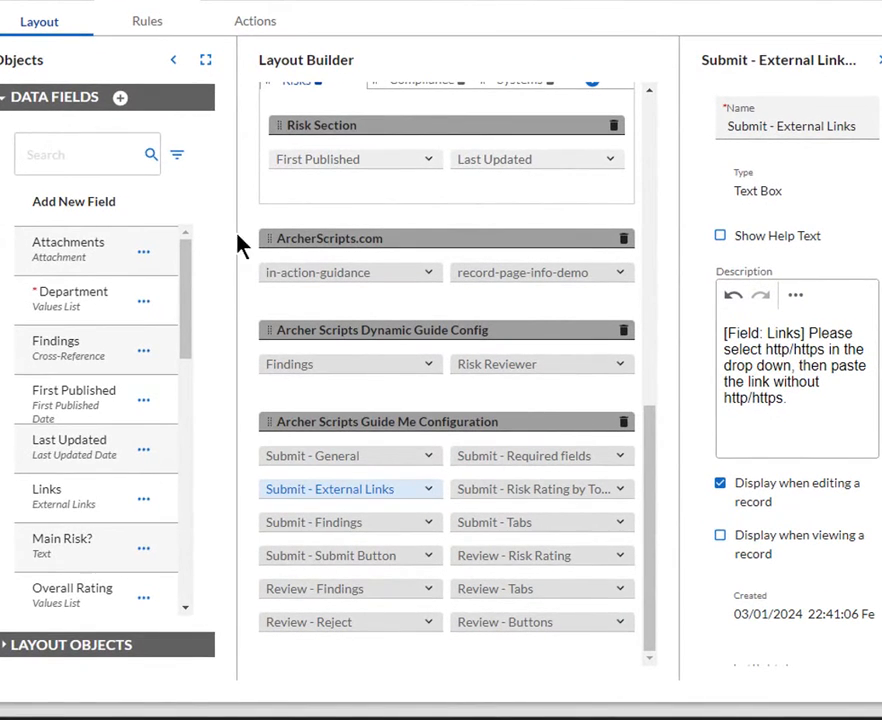
left_click(34, 100)
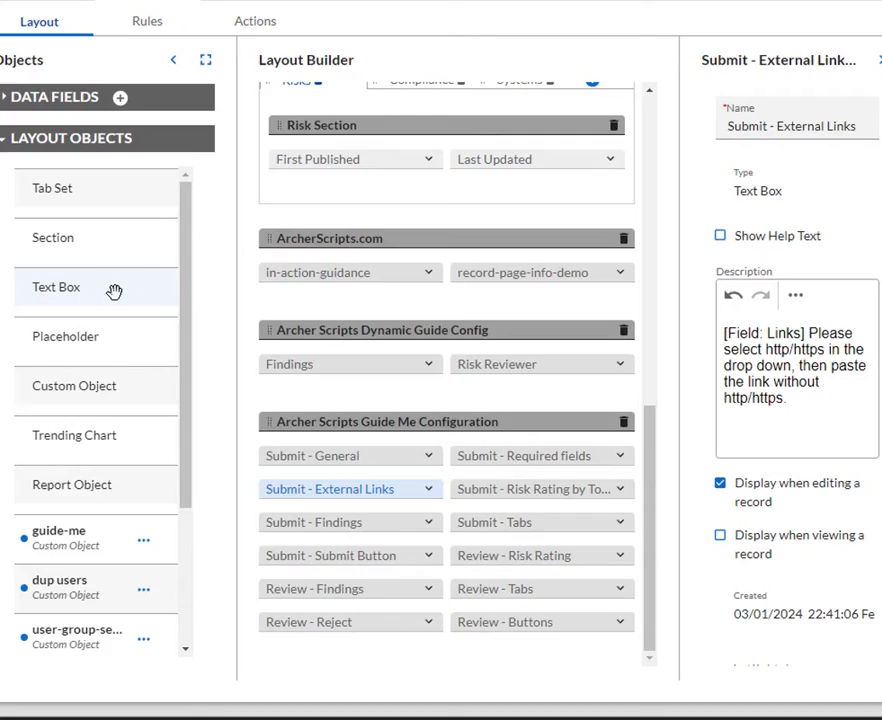
left_click(333, 454)
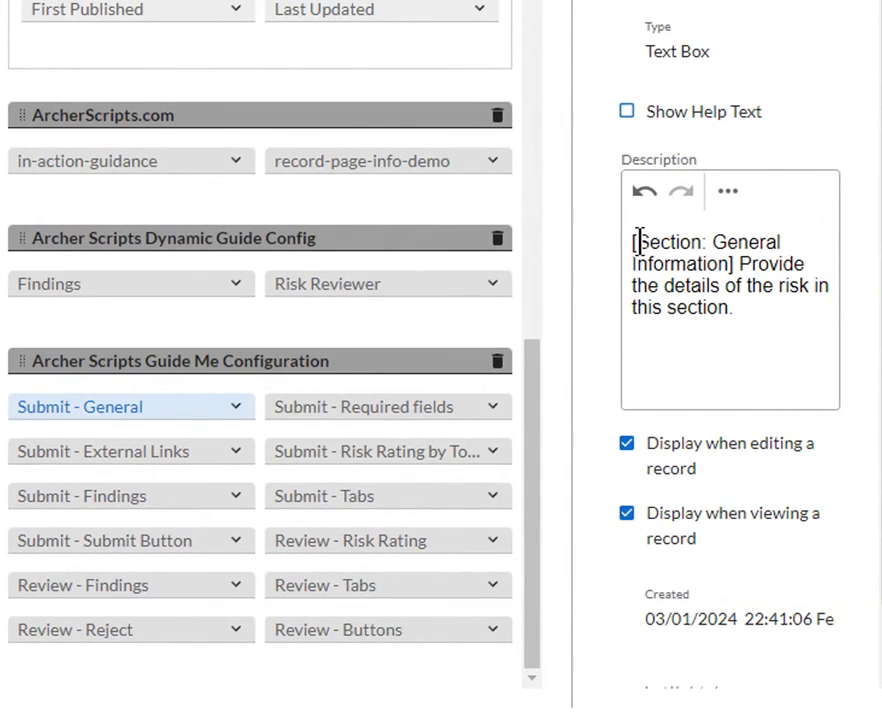
- Highlight the Section keyword and the instruction sentence in the Submit - General description to examine how a guide step is defined
left_click_drag(688, 293, 705, 291)
left_click_drag(655, 241, 699, 241)
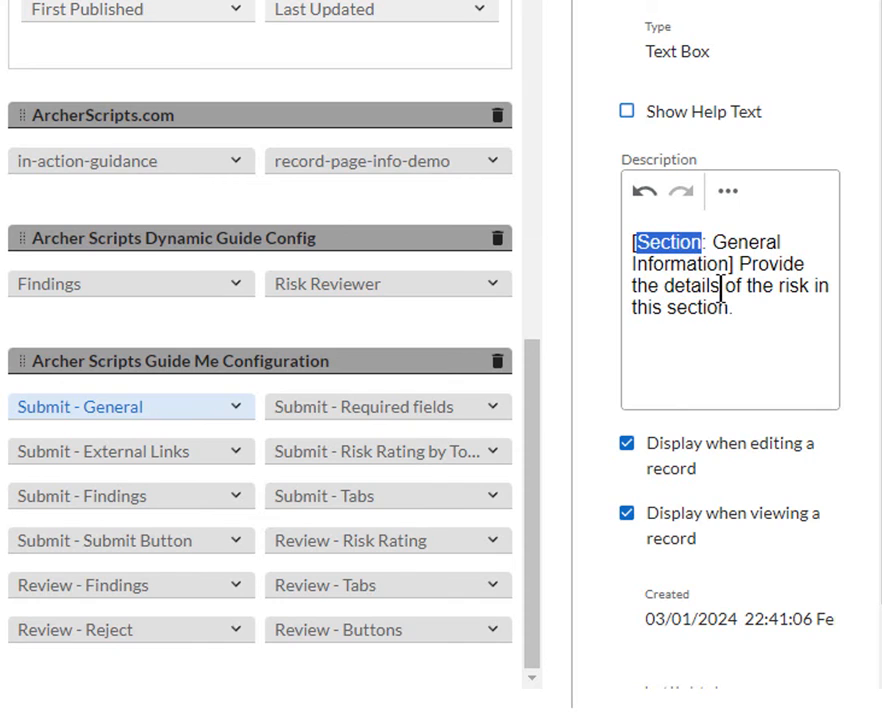
left_click_drag(711, 242, 760, 307)
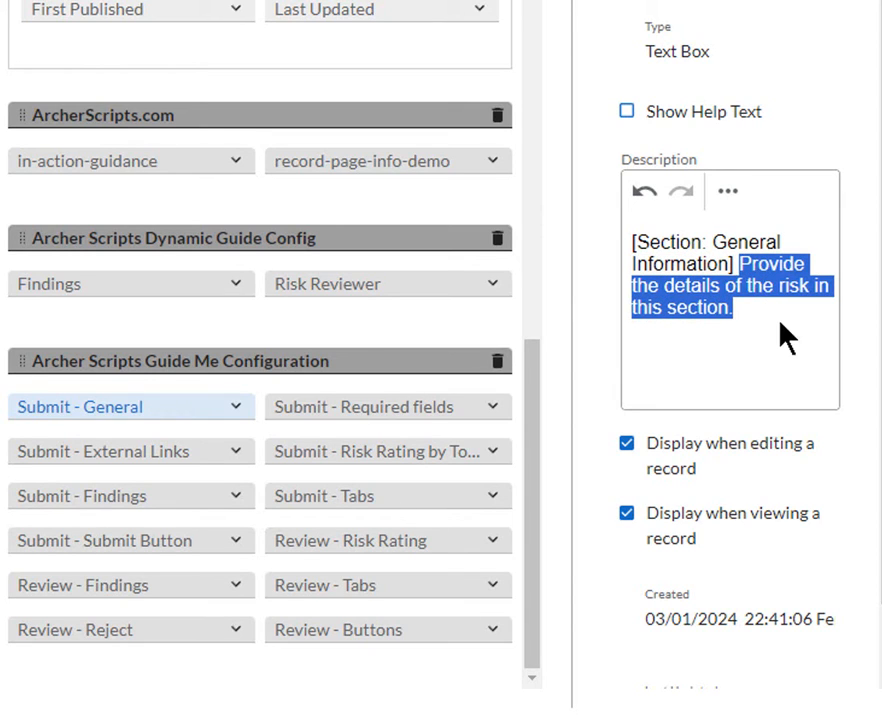
left_click(787, 338)
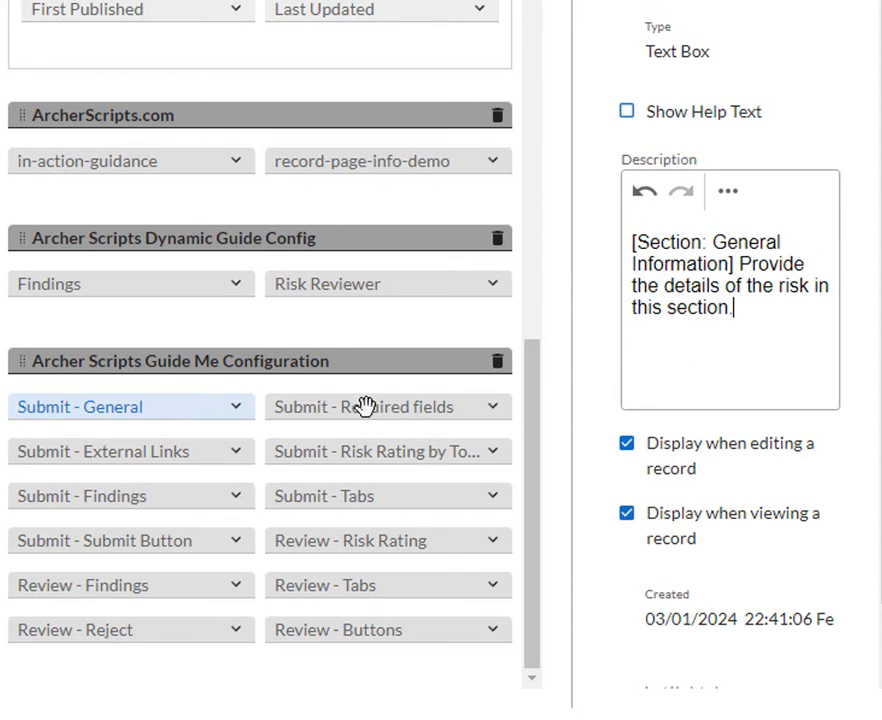
- Examine the field reference and instruction in the Submit - External Links text box, and open Submit - Findings
left_click(157, 456)
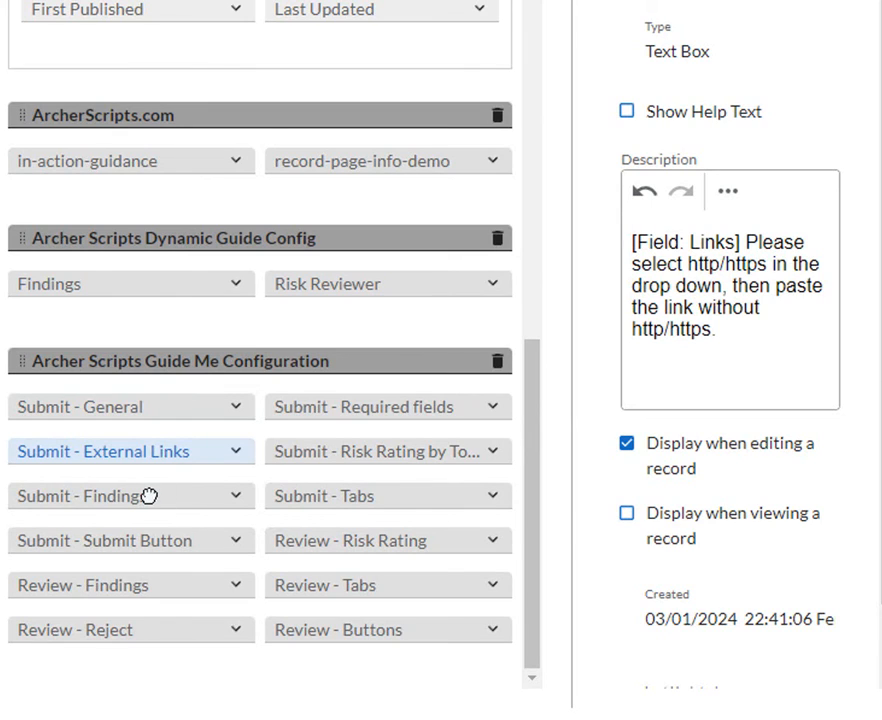
left_click(148, 496)
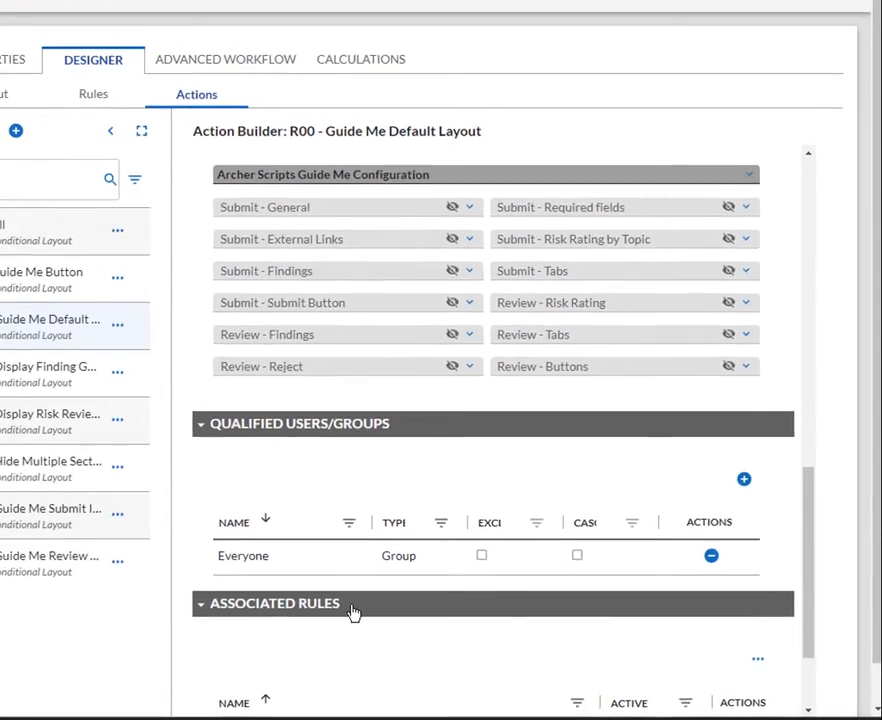
- Review the hidden text boxes and associated rules of the R00 - Guide Me Default Layout action, and open R05 - Guide Me Submit Instructions Display
scroll(258, 582, "down", 2)
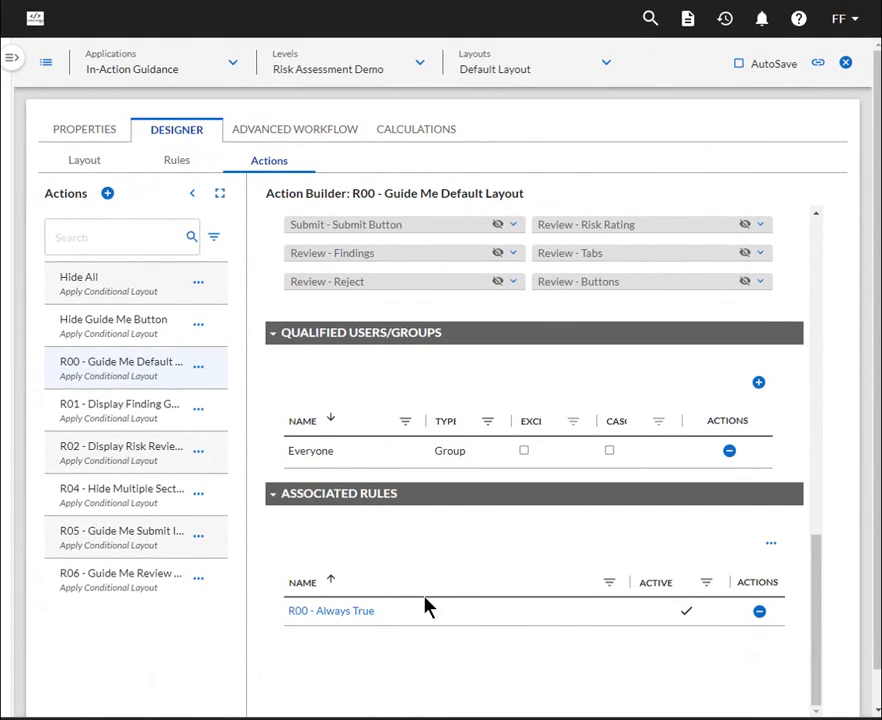
scroll(431, 603, "up", 3)
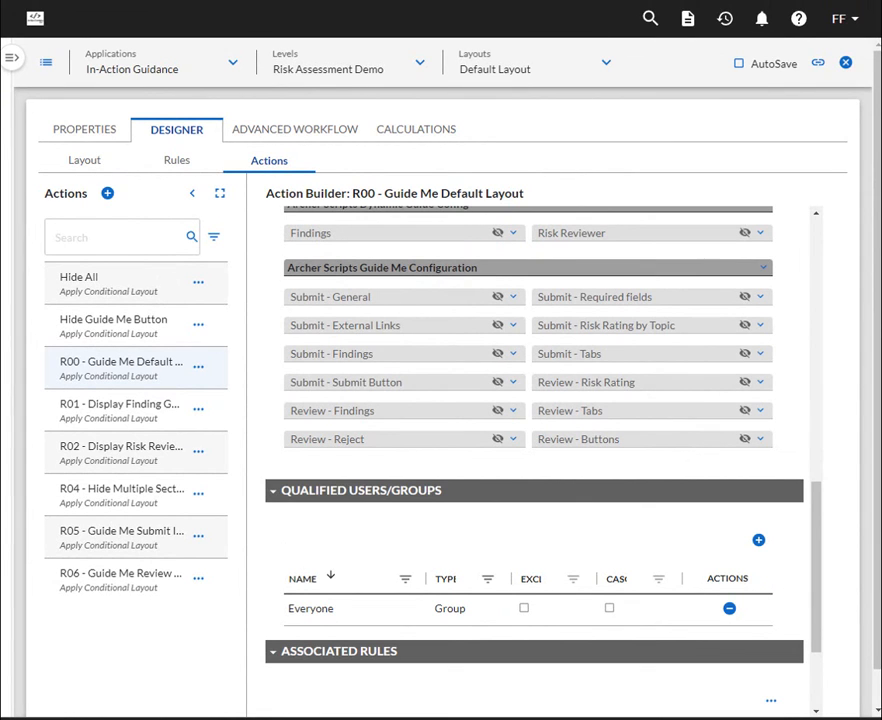
left_click(590, 1)
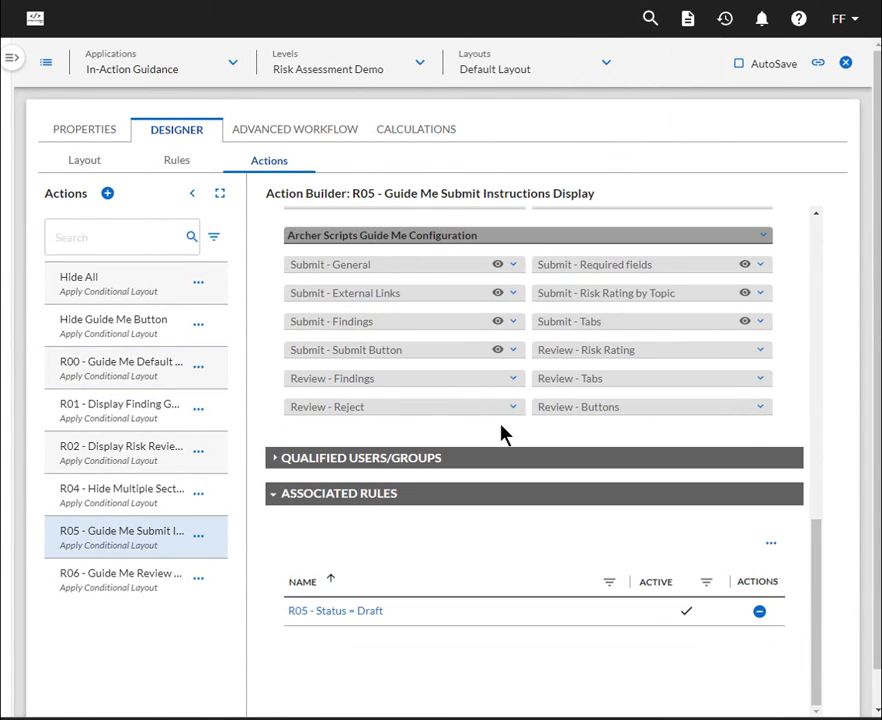